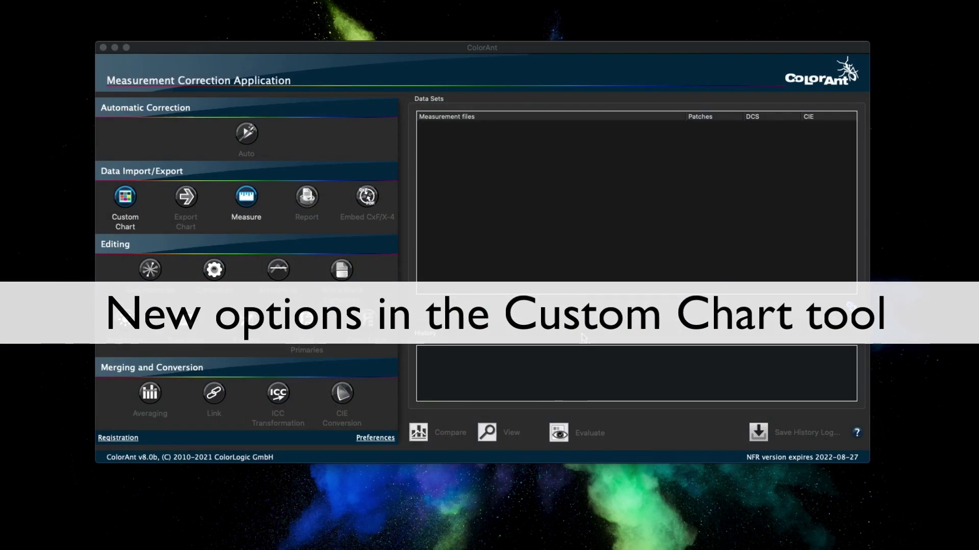
{"action": "left_click", "coordinate": [137, 204]}
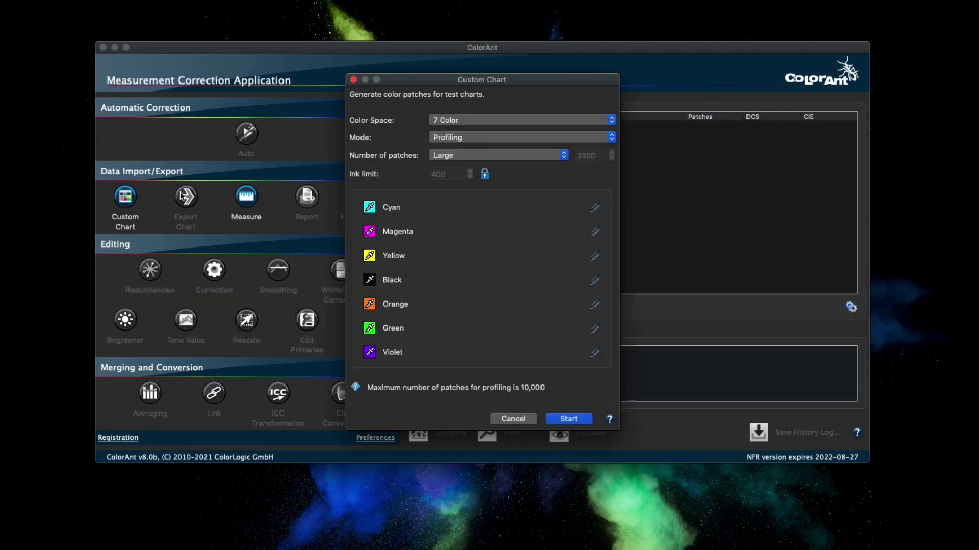
{"action": "left_click", "coordinate": [440, 137]}
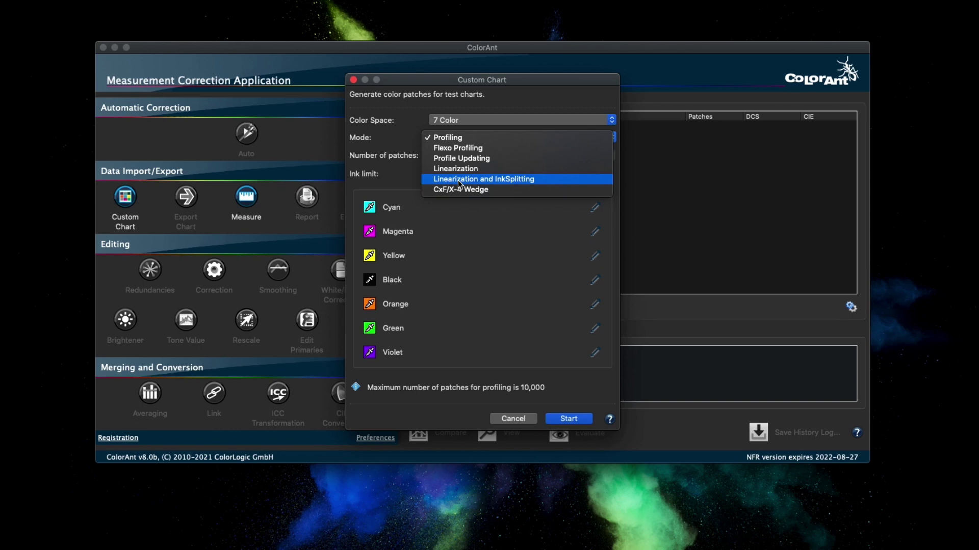
{"action": "left_click", "coordinate": [391, 186]}
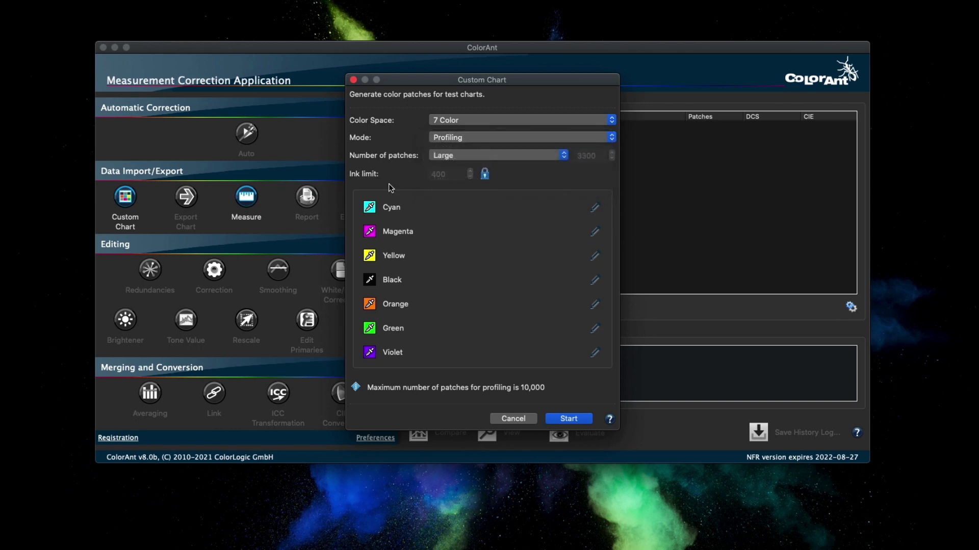
{"action": "left_click", "coordinate": [370, 207]}
{"action": "mouse_move", "coordinate": [415, 216]}
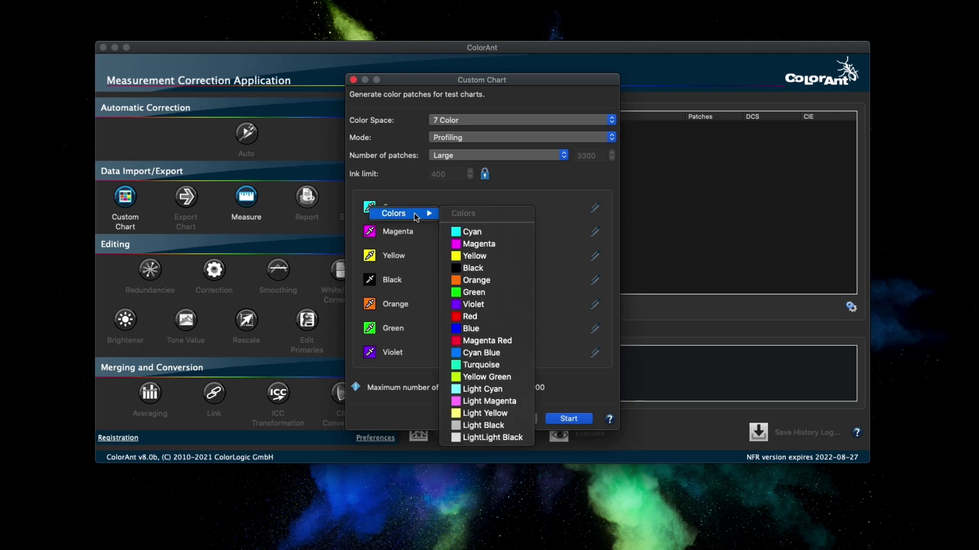
{"action": "left_click", "coordinate": [484, 438]}
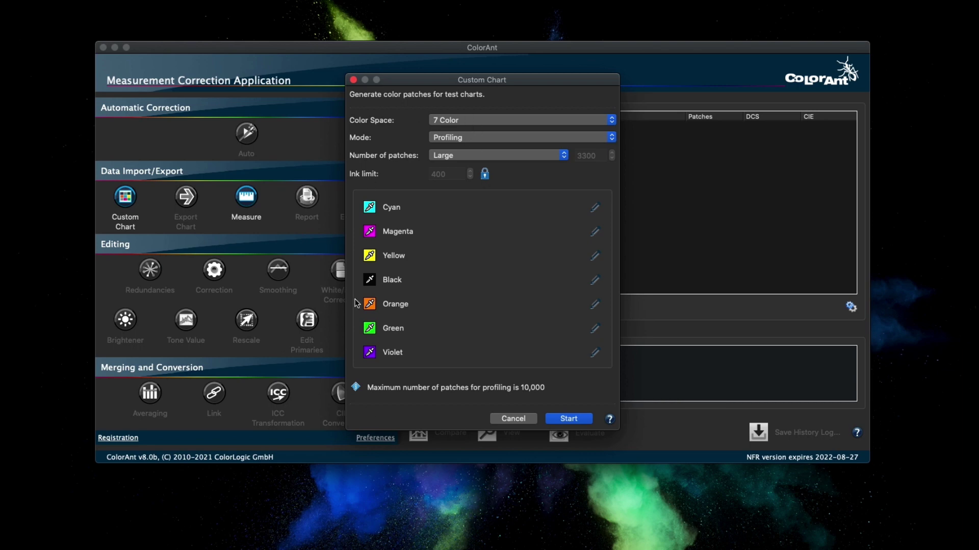
Unlock the ink limit, change it from 400 to 700, and generate the 3300-patch 7CLR chart.
{"action": "left_click", "coordinate": [485, 174]}
{"action": "double_click", "coordinate": [455, 175]}
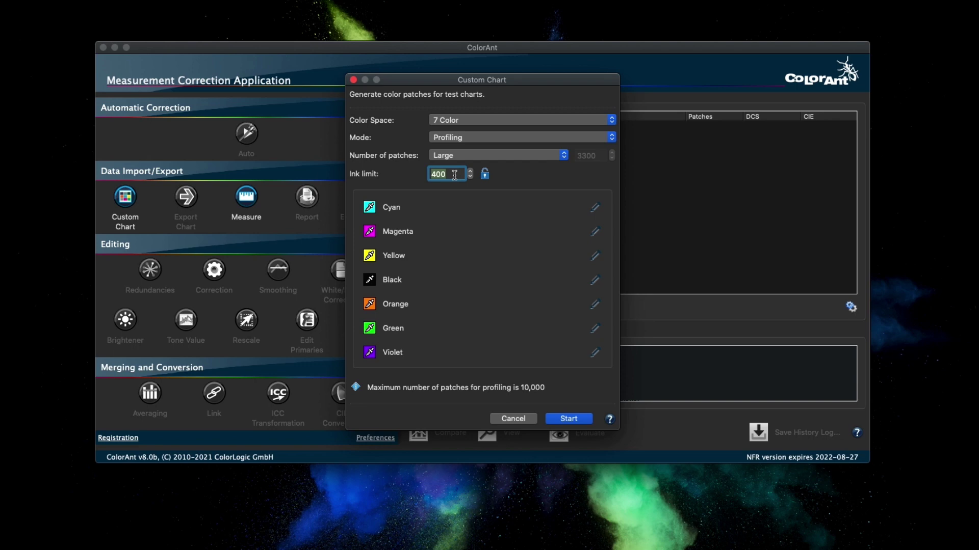
{"action": "type", "text": "700"}
{"action": "left_click", "coordinate": [570, 419]}
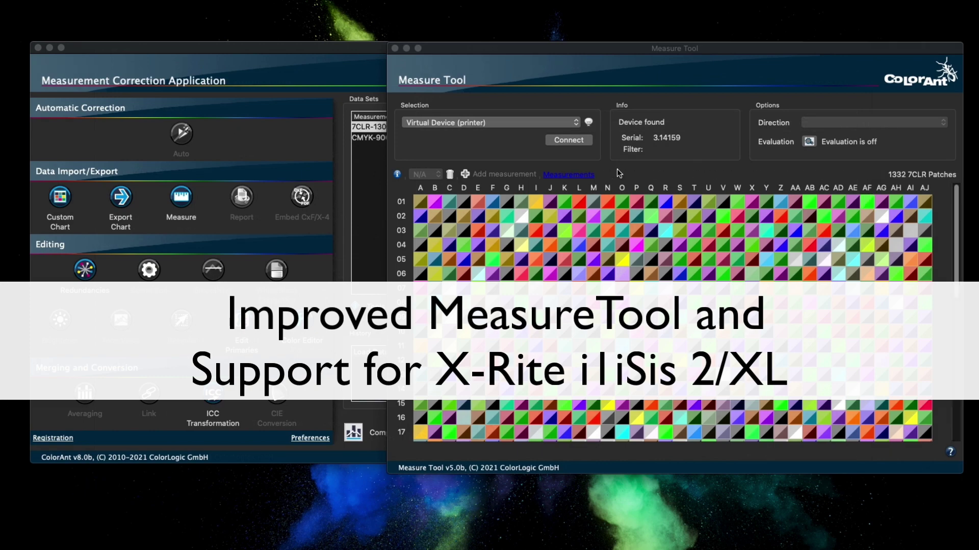
Measure the first chart row, convert CMYK-900 to Lab via CoatedFOGRA39, and load 5C_CMYKO.txt.
{"action": "left_click", "coordinate": [568, 140]}
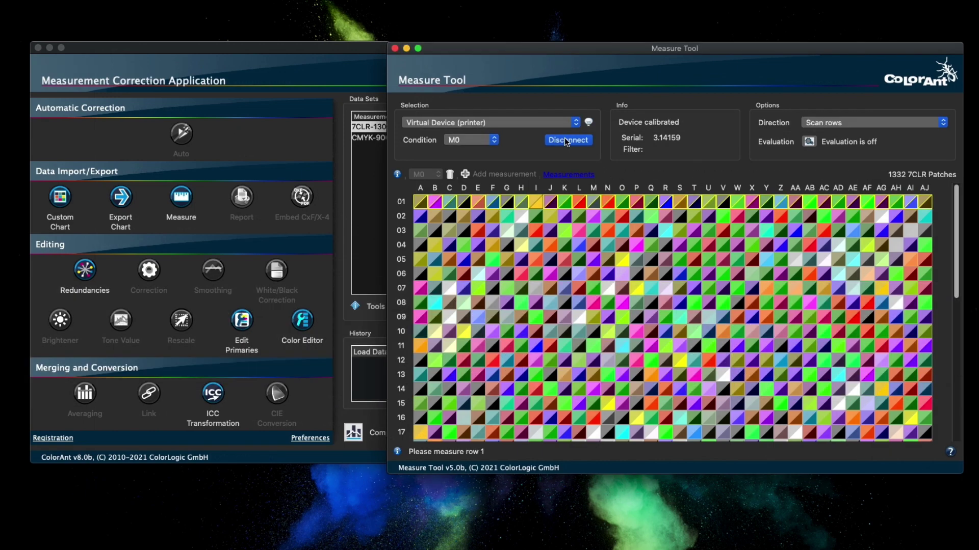
{"action": "left_click", "coordinate": [424, 205]}
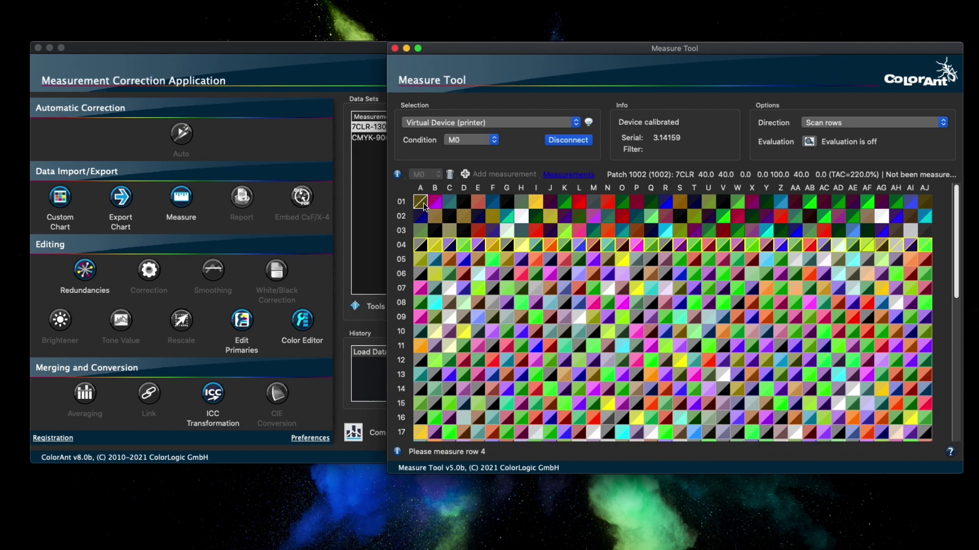
{"action": "left_click", "coordinate": [365, 141]}
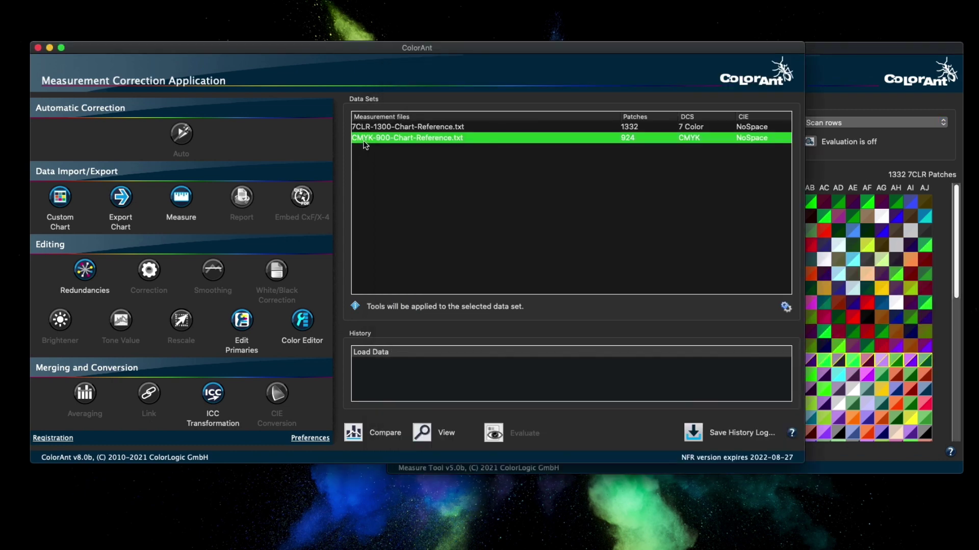
{"action": "left_click", "coordinate": [213, 396]}
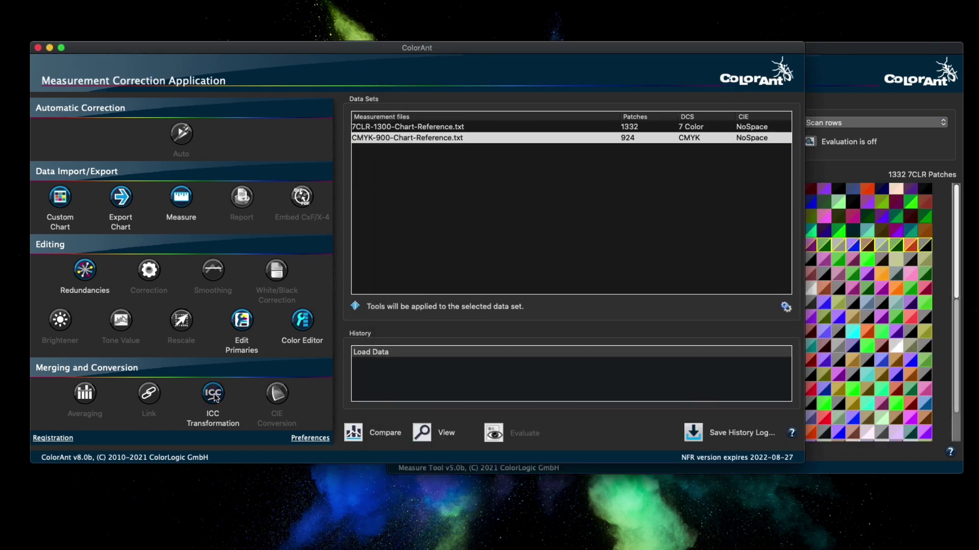
{"action": "left_click", "coordinate": [568, 324]}
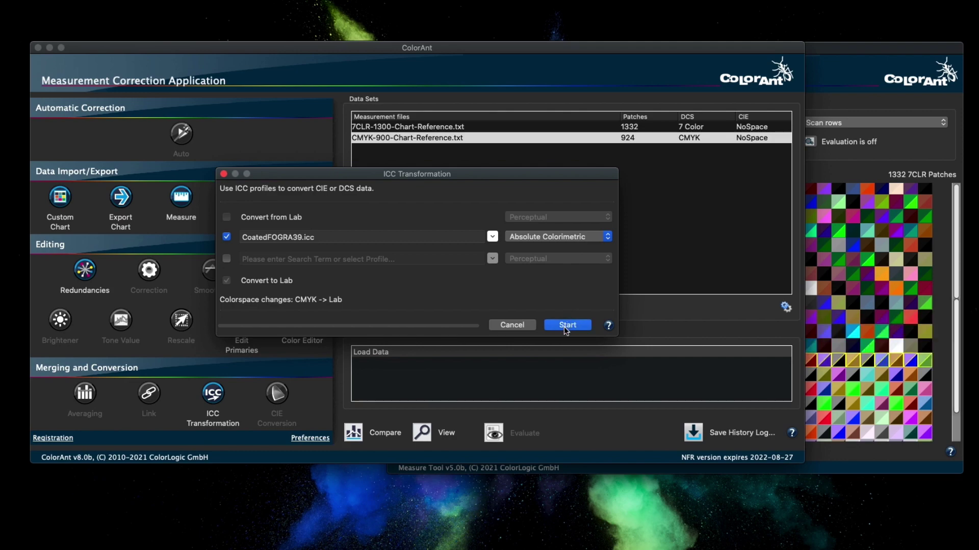
{"action": "left_click", "coordinate": [898, 149]}
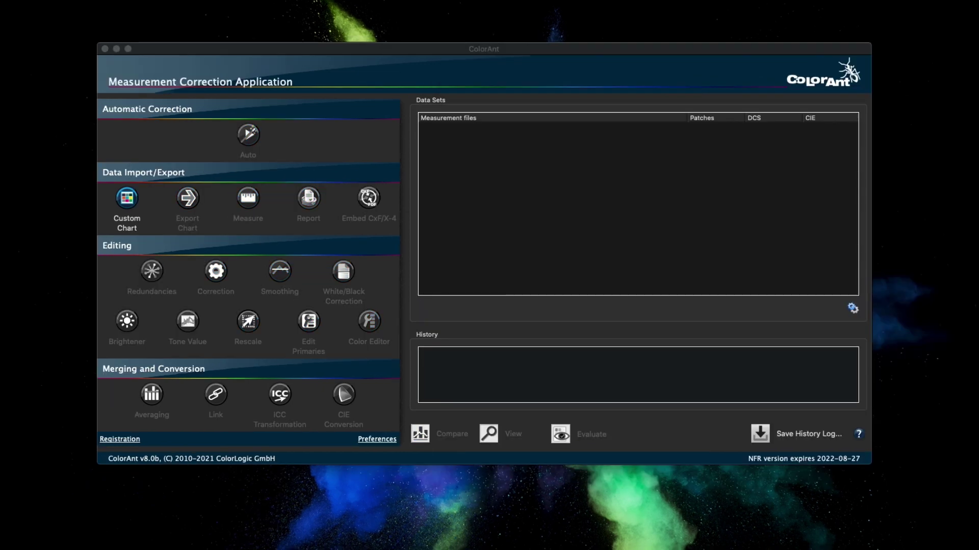
{"action": "left_click_drag", "start_coordinate": [758, 99], "coordinate": [528, 182]}
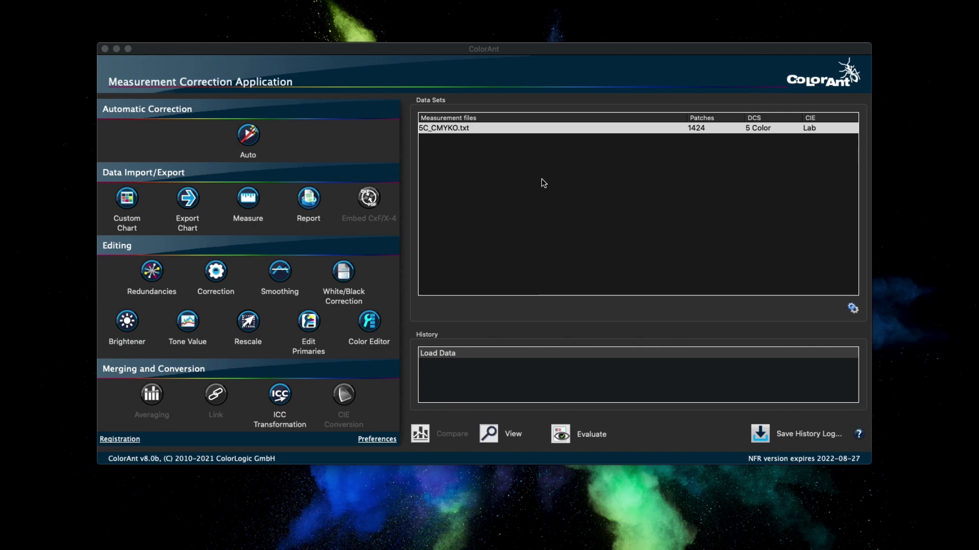
Re-measure 5C_CMYKO keeping its existing data, with X-Rite i1iSis 2 as the measuring device.
{"action": "left_click", "coordinate": [247, 201]}
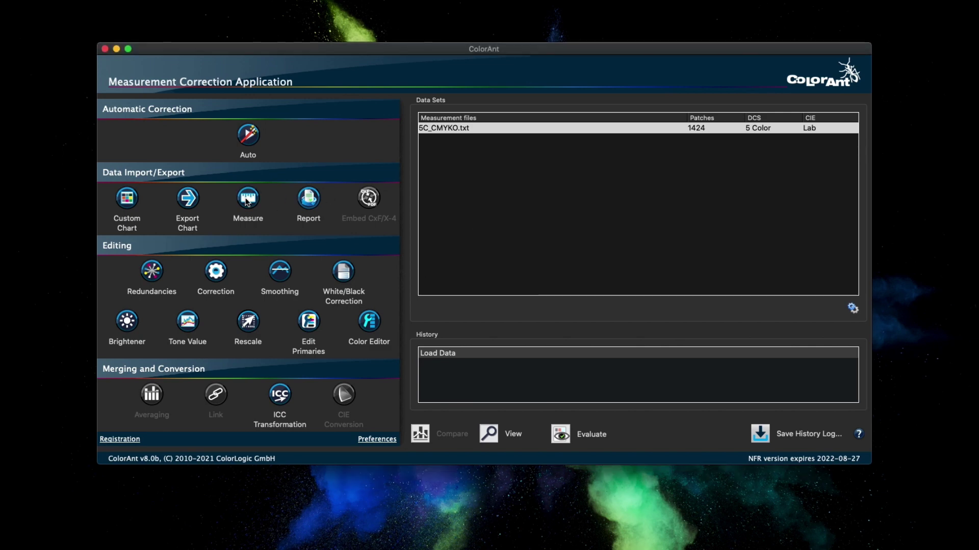
{"action": "left_click", "coordinate": [248, 201]}
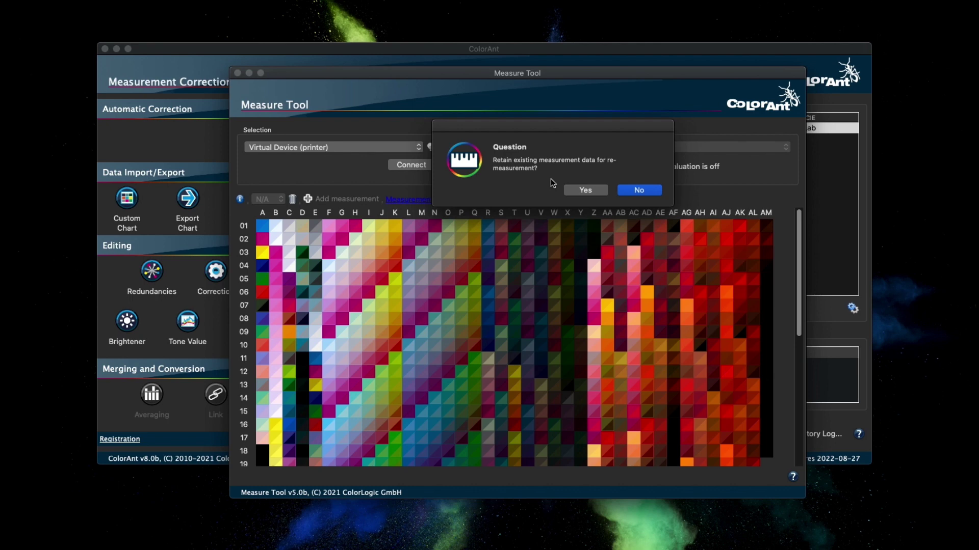
{"action": "left_click", "coordinate": [579, 191]}
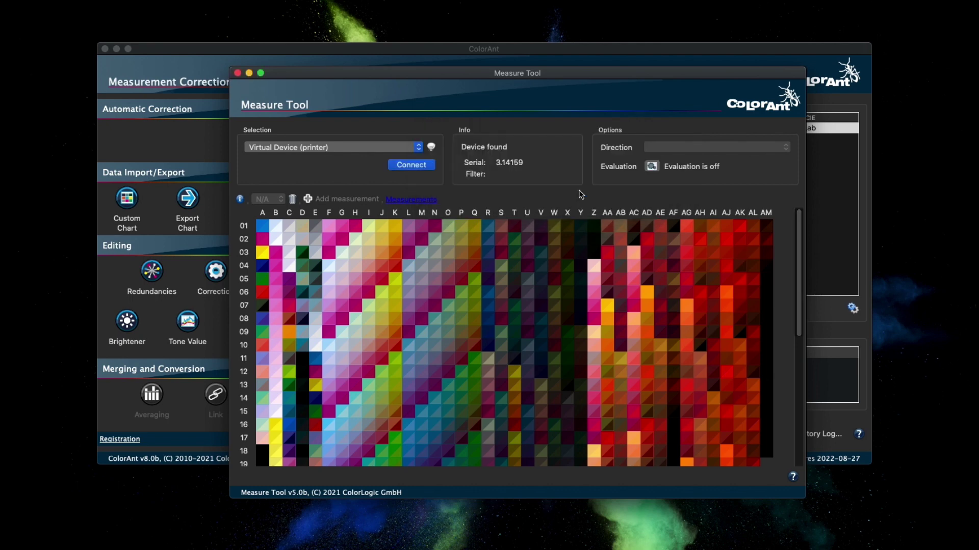
{"action": "left_click", "coordinate": [396, 148]}
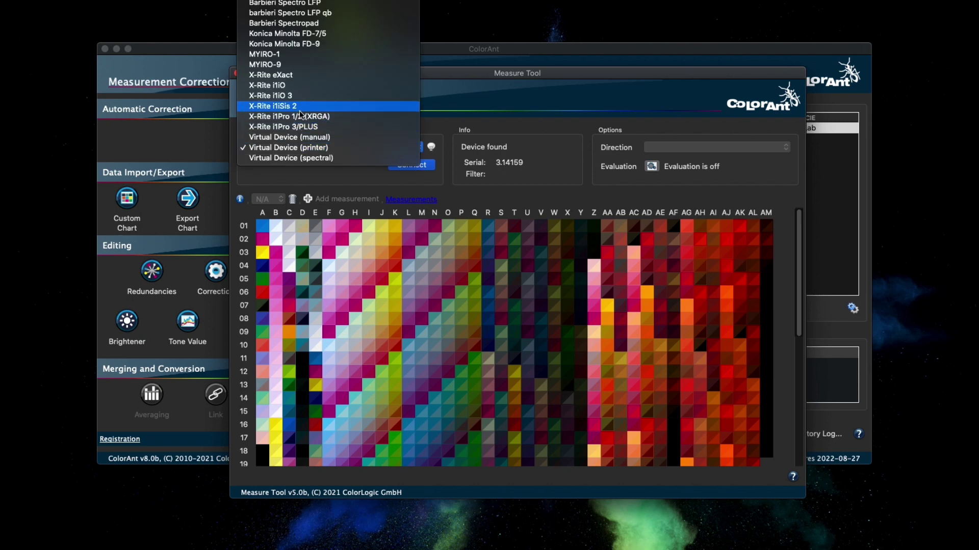
{"action": "left_click", "coordinate": [251, 108]}
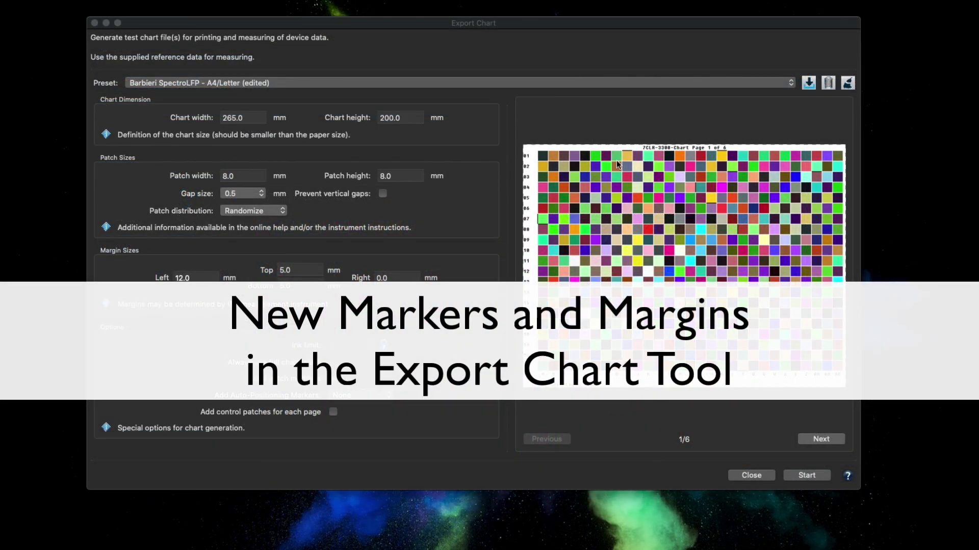
Apply the X-Rite i1iSis 2 - A4/Letter preset and keep X-Rite iSis auto-positioning markers.
{"action": "left_click", "coordinate": [173, 84]}
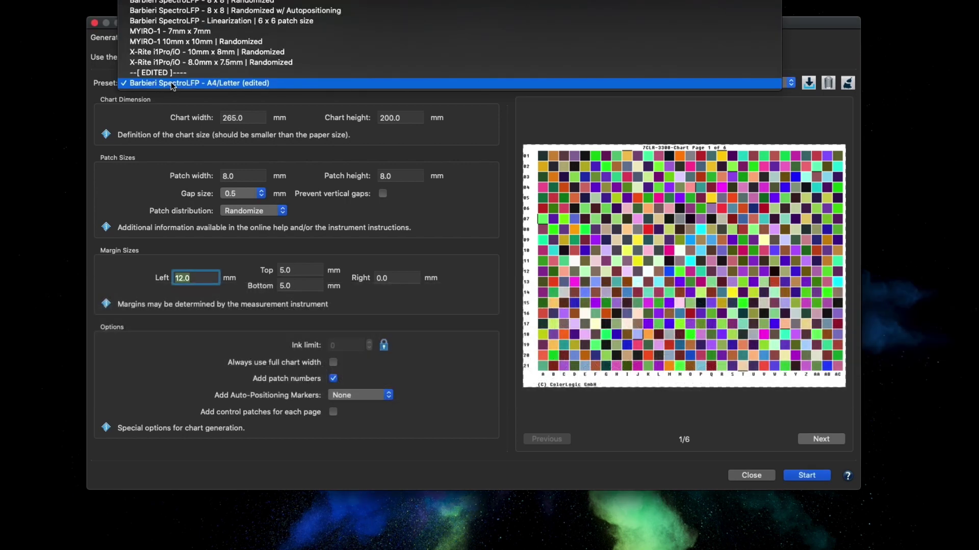
{"action": "scroll", "coordinate": [173, 67], "scroll_direction": "up", "scroll_amount": 5}
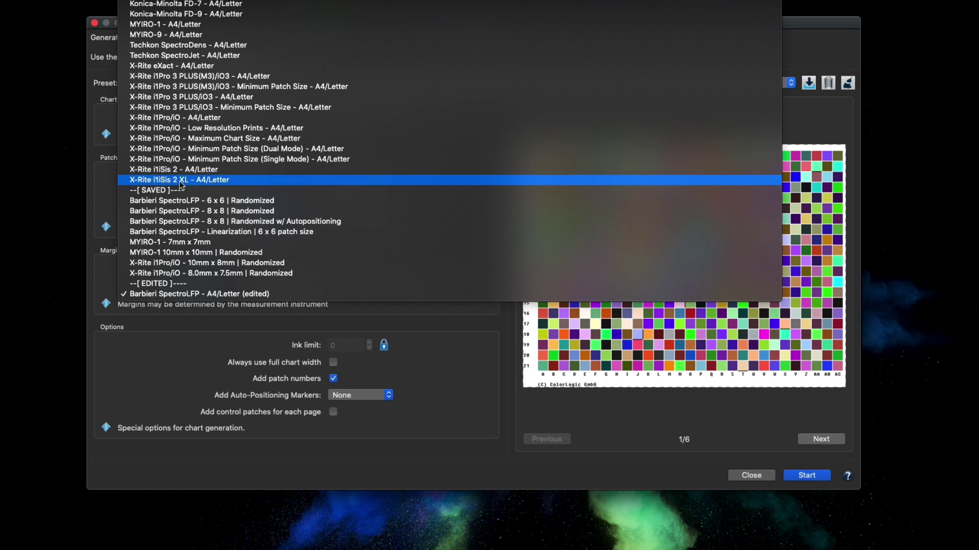
{"action": "left_click", "coordinate": [169, 170]}
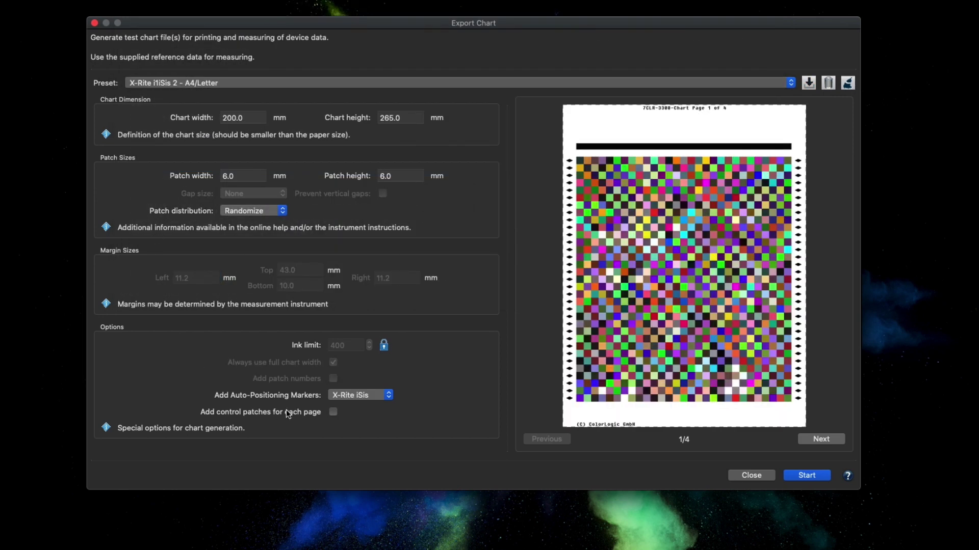
{"action": "left_click", "coordinate": [347, 398]}
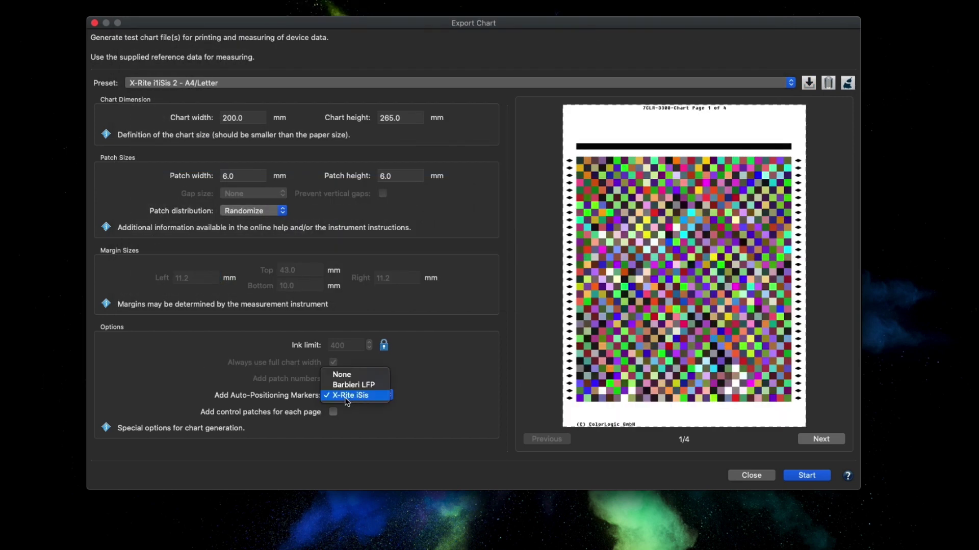
{"action": "left_click", "coordinate": [363, 396]}
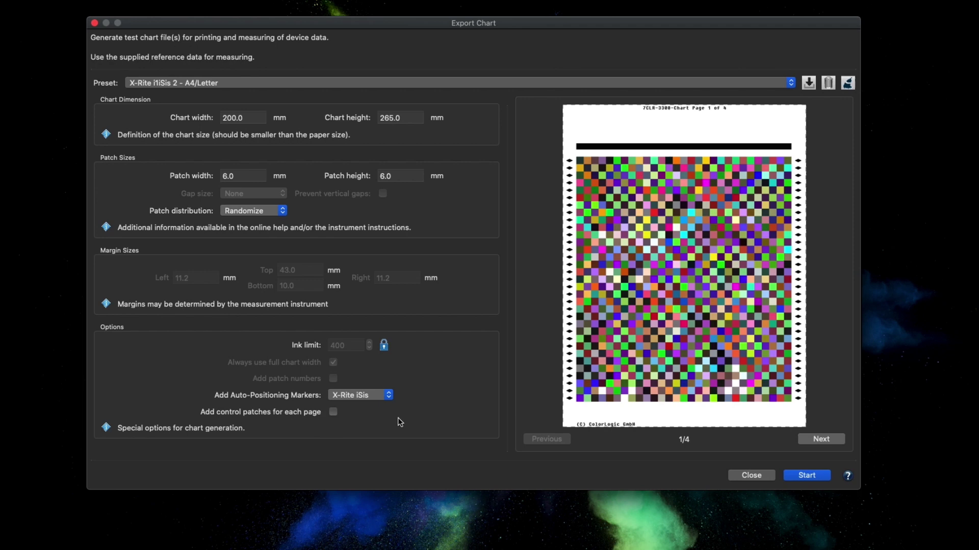
Choose the Barbieri SpectroLFP - A4/Letter (edited) preset with margins Top 10, Bottom 10, Right 5 mm.
{"action": "left_click", "coordinate": [197, 83]}
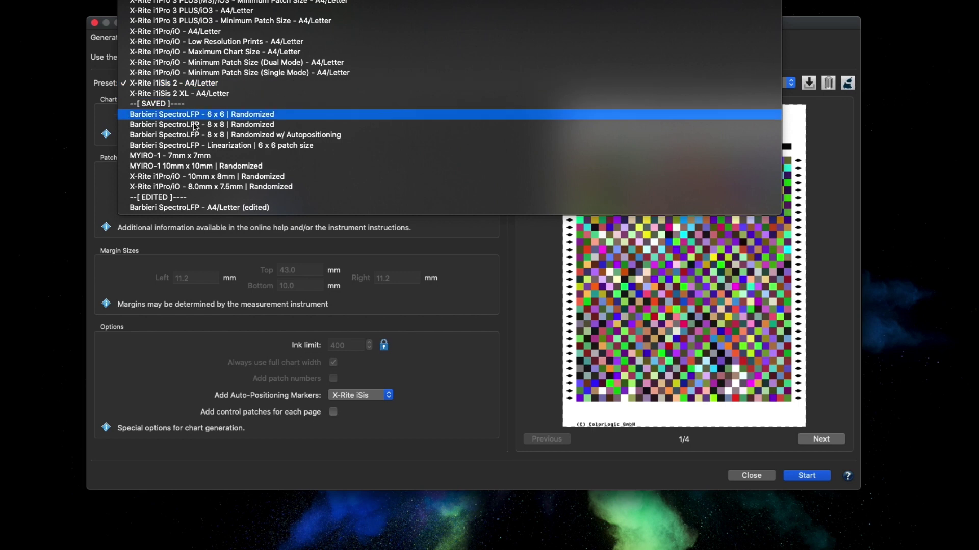
{"action": "left_click", "coordinate": [197, 208]}
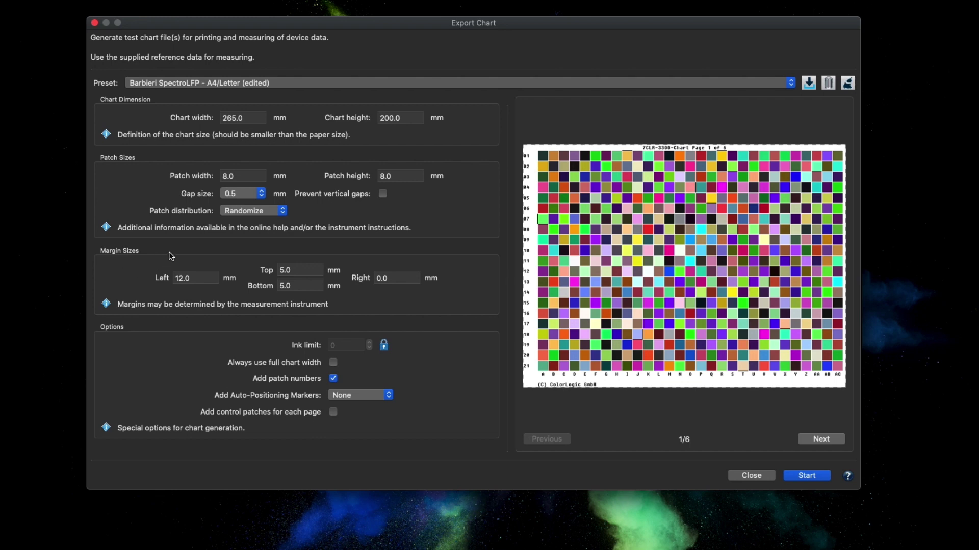
{"action": "left_click", "coordinate": [297, 266]}
{"action": "type", "text": "10"}
{"action": "key", "text": "Tab"}
{"action": "type", "text": "10"}
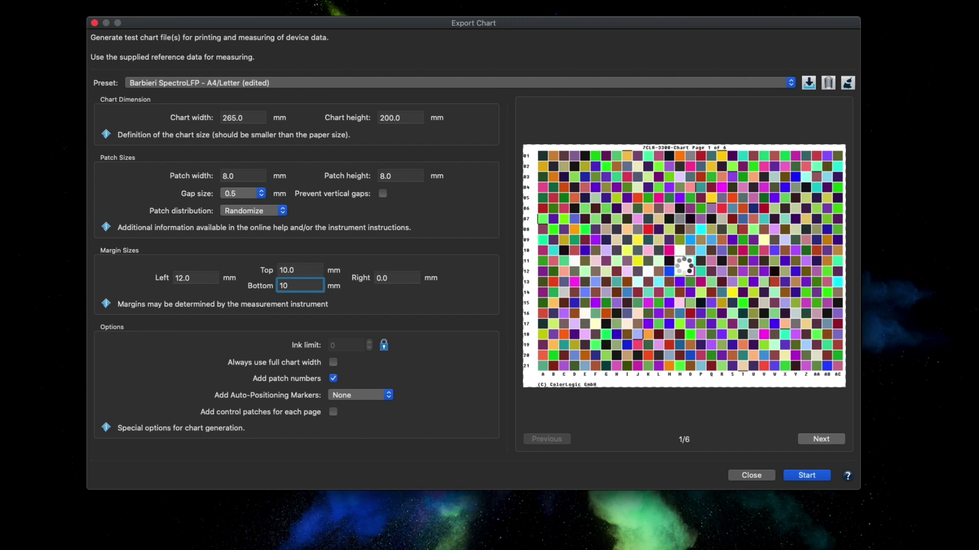
{"action": "left_click", "coordinate": [402, 277]}
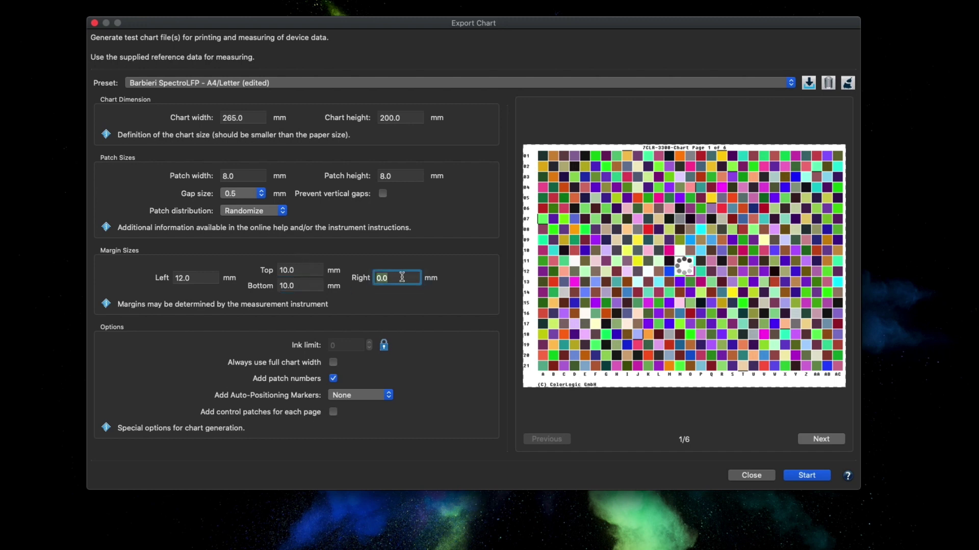
{"action": "type", "text": "5"}
{"action": "key", "text": "Tab"}
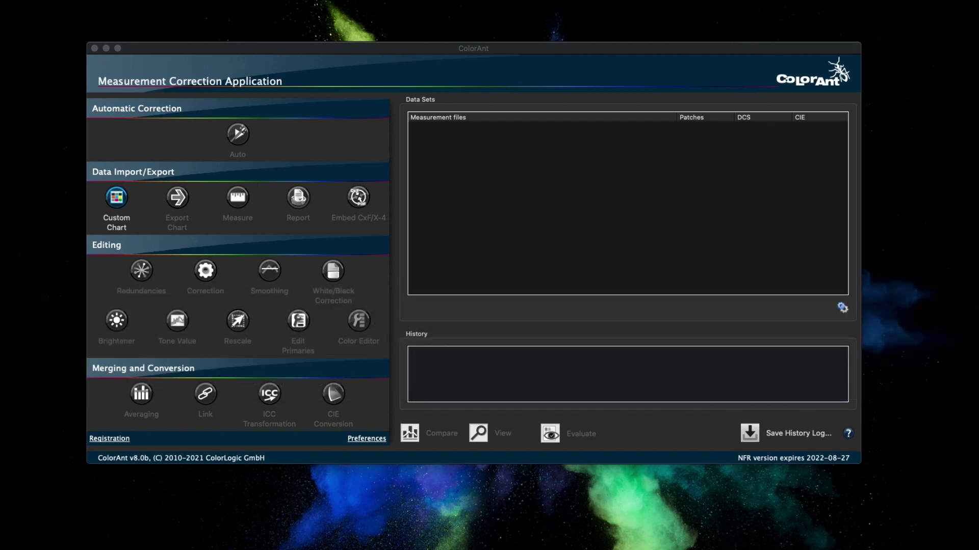
Import ImportMixedCXF.cxf with all available color specifications, then check its Lab and 20CLR remission sets.
{"action": "left_click_drag", "start_coordinate": [791, 87], "coordinate": [454, 156]}
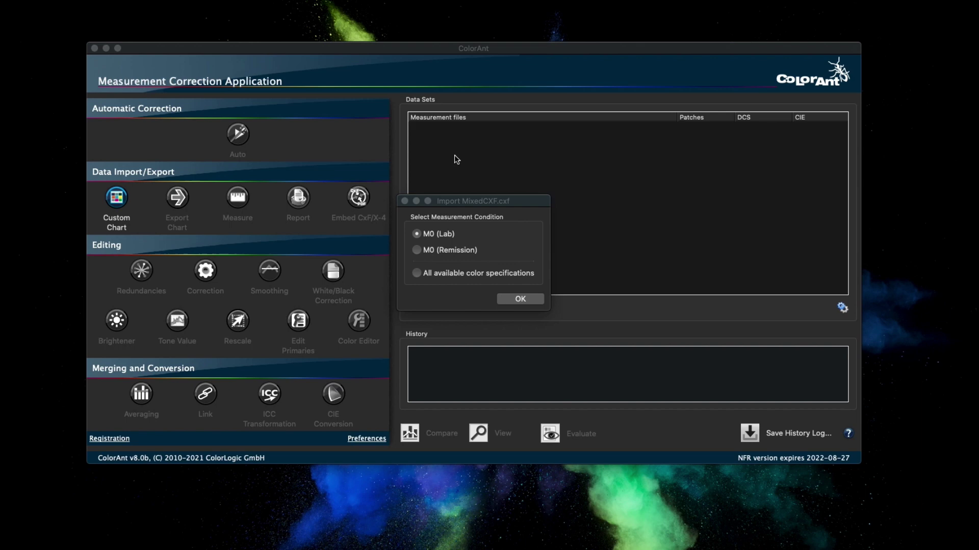
{"action": "left_click", "coordinate": [484, 273]}
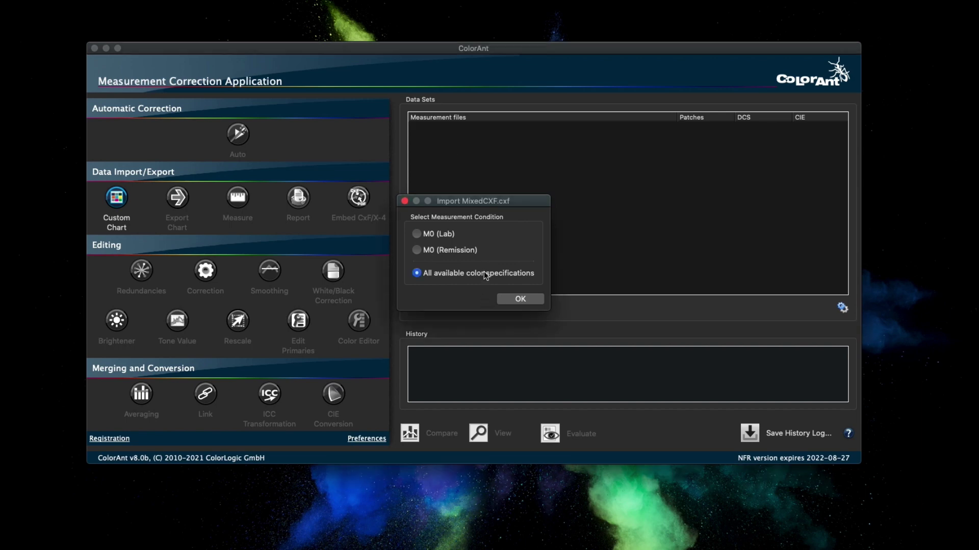
{"action": "left_click", "coordinate": [522, 299]}
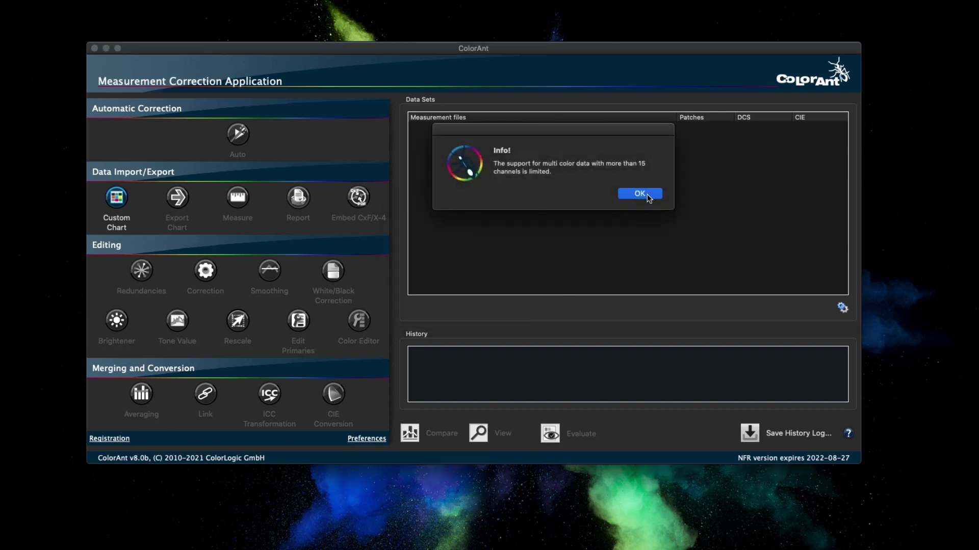
{"action": "left_click", "coordinate": [647, 194]}
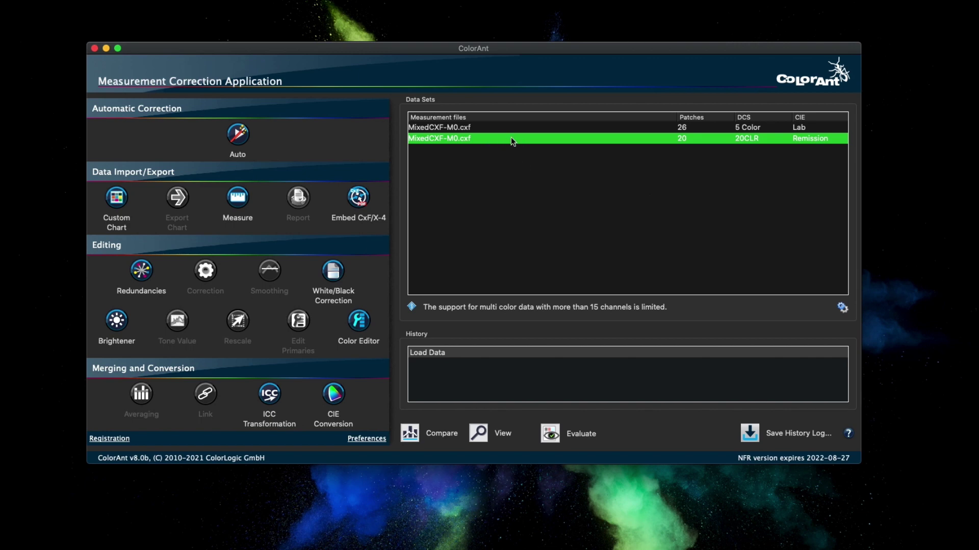
{"action": "left_click", "coordinate": [533, 129]}
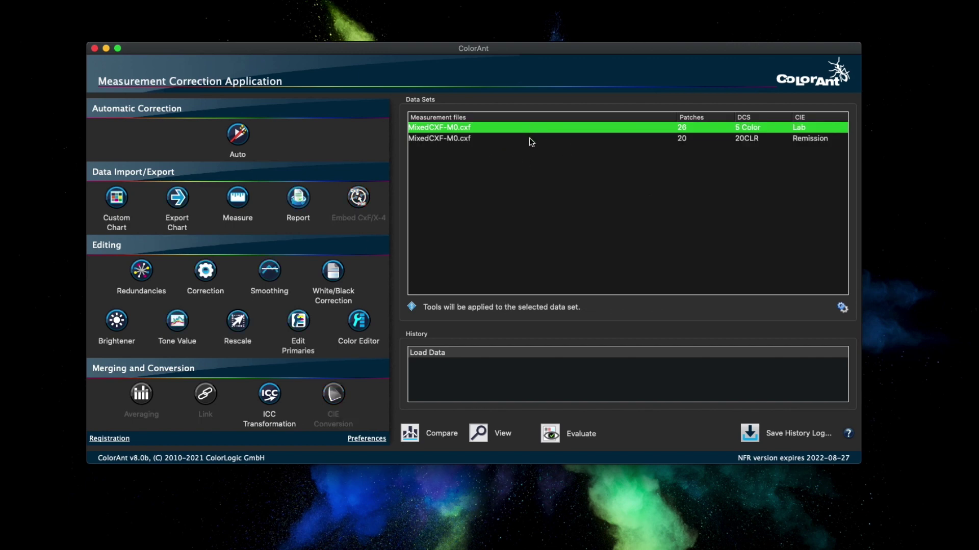
{"action": "left_click", "coordinate": [530, 137]}
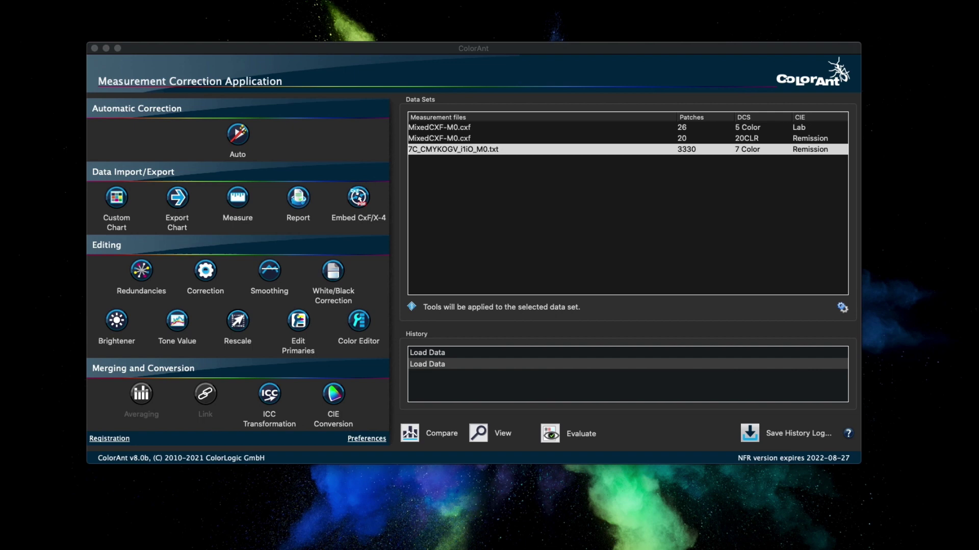
Open the 7C_CMYKOGV_i1iO_M0.txt patch view and find patch number 2783.
{"action": "left_click", "coordinate": [444, 140]}
{"action": "left_click", "coordinate": [437, 149]}
{"action": "double_click", "coordinate": [437, 149]}
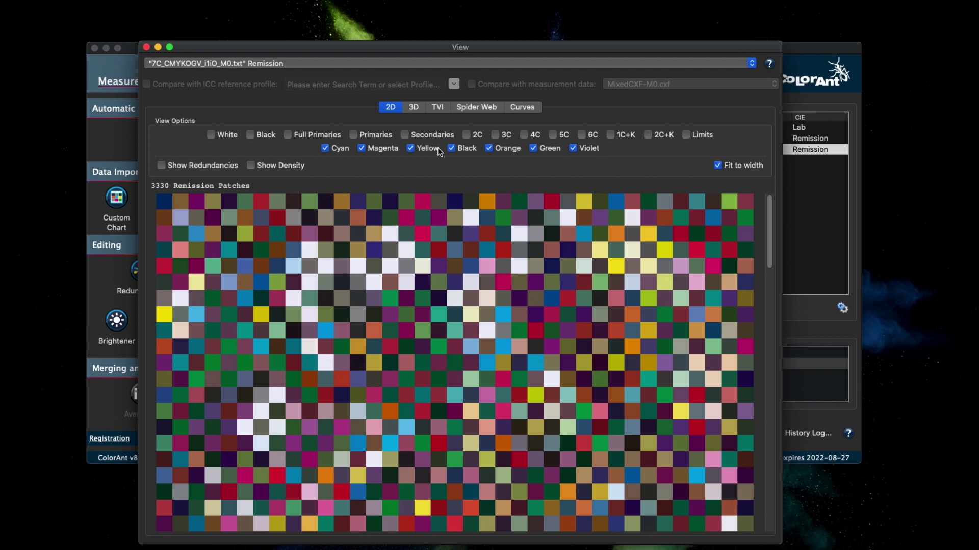
{"action": "right_click", "coordinate": [443, 289]}
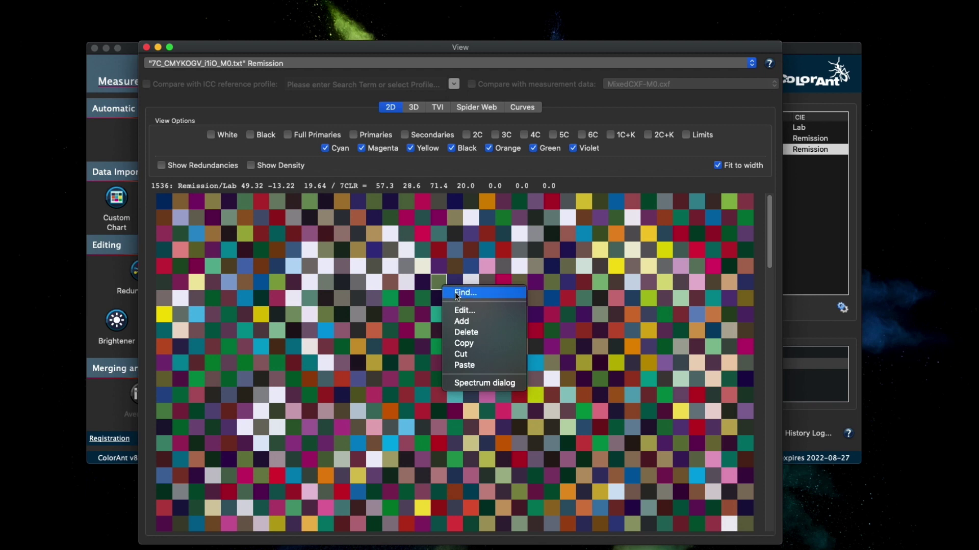
{"action": "left_click", "coordinate": [475, 294]}
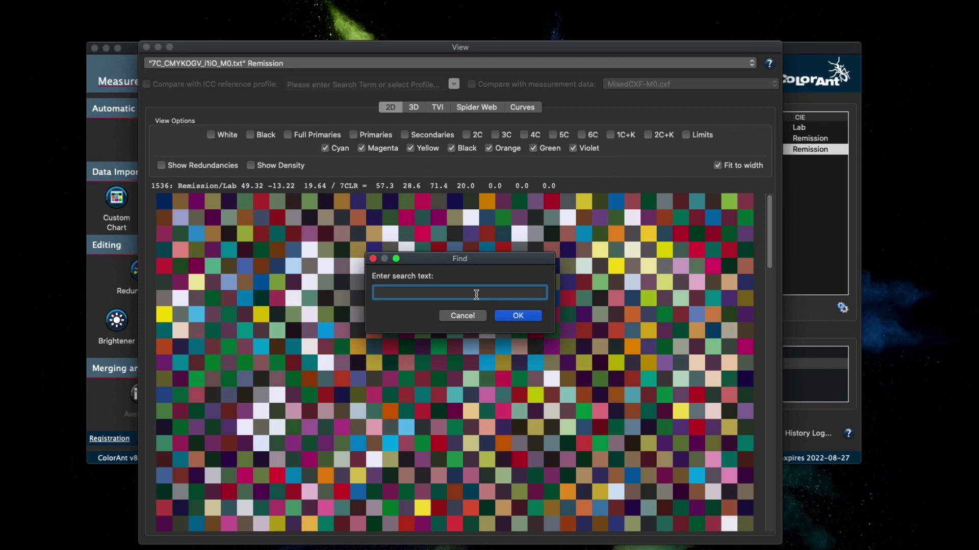
{"action": "type", "text": "2783"}
{"action": "key", "text": "Return"}
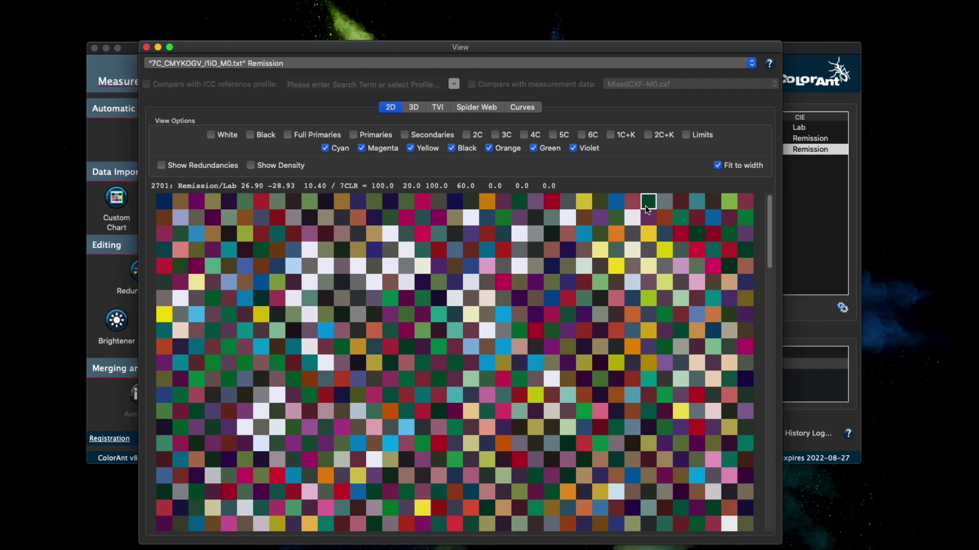
Search the patches again for the colour values 40 40 50.
{"action": "key", "text": "super+f"}
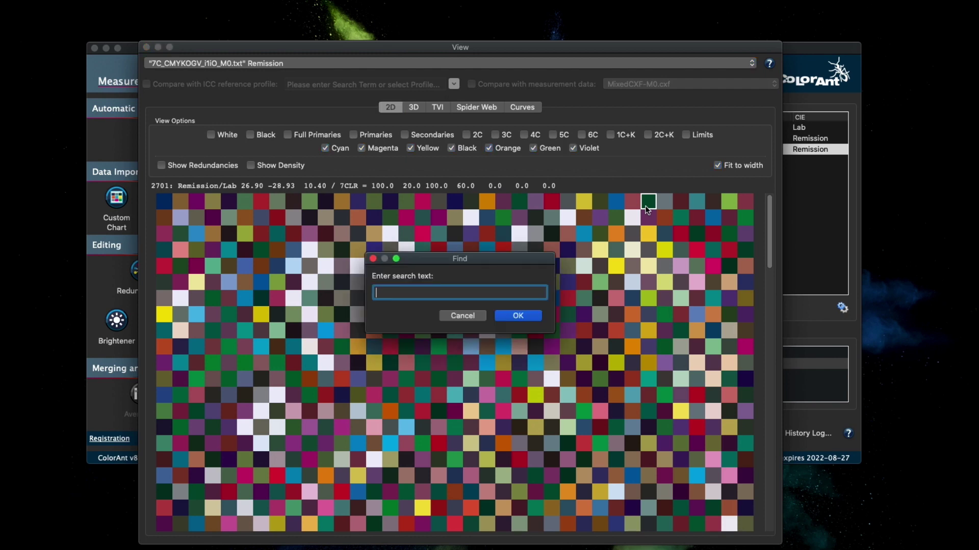
{"action": "type", "text": "40 40 50"}
{"action": "key", "text": "Return"}
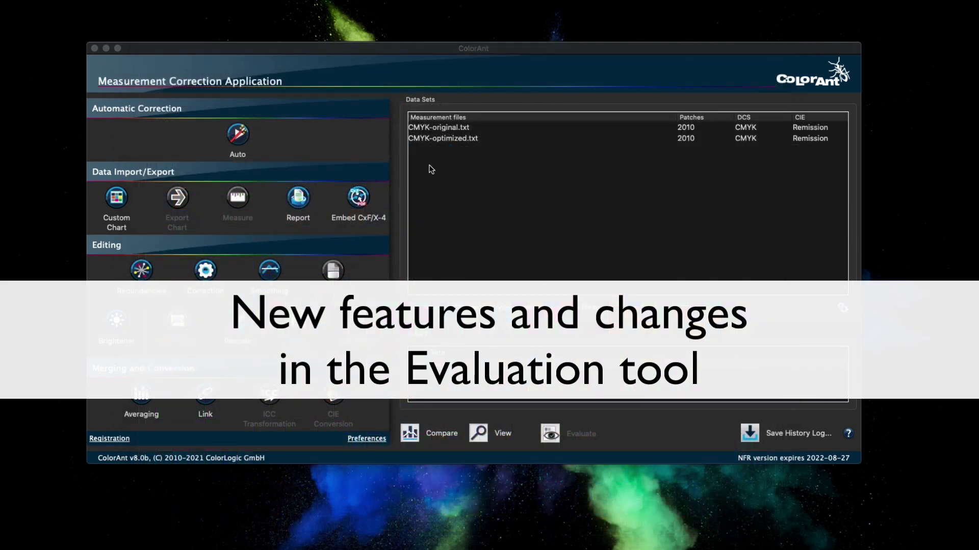
Evaluate CMYK-optimized.txt using ISO 12647-8 (Validation Print 2021) as the evaluation method.
{"action": "left_click", "coordinate": [430, 140]}
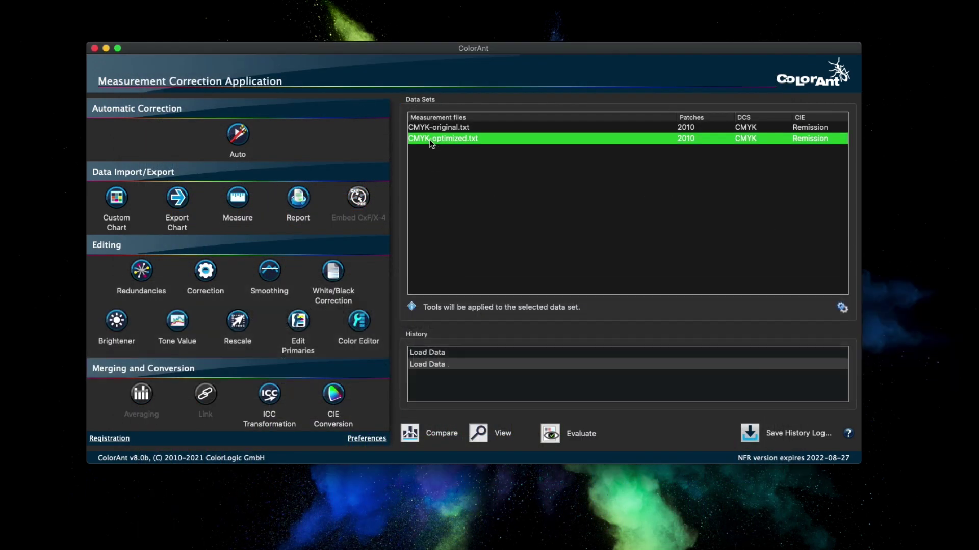
{"action": "left_click", "coordinate": [550, 436]}
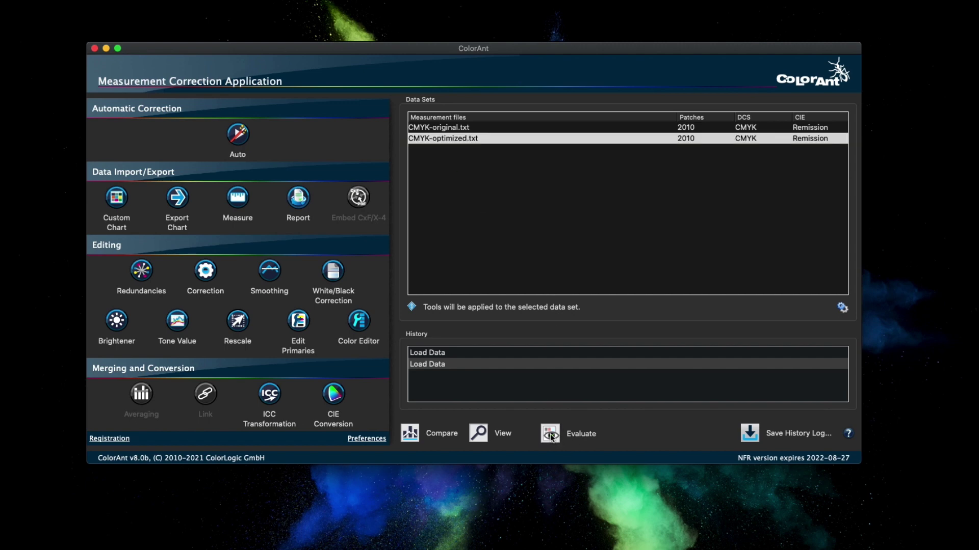
{"action": "left_click", "coordinate": [395, 139]}
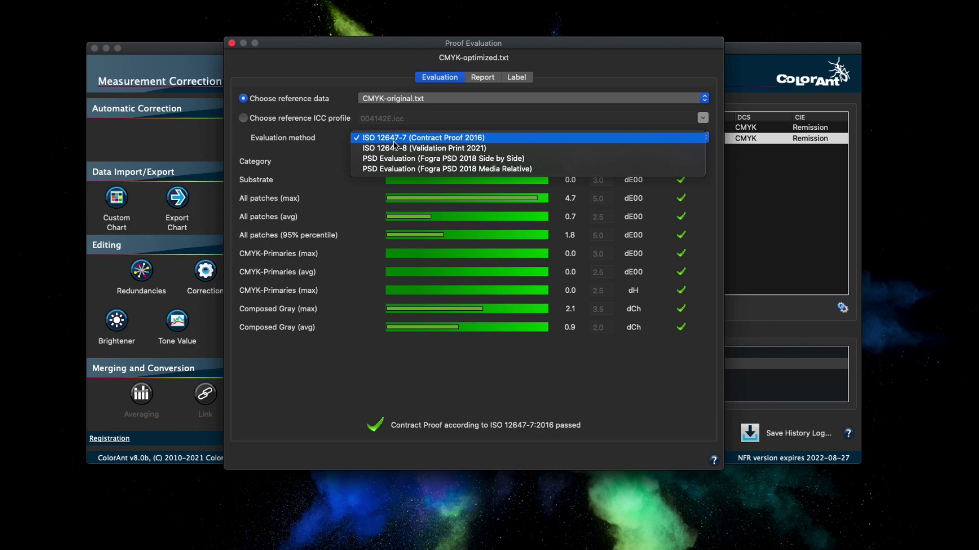
{"action": "left_click", "coordinate": [395, 149]}
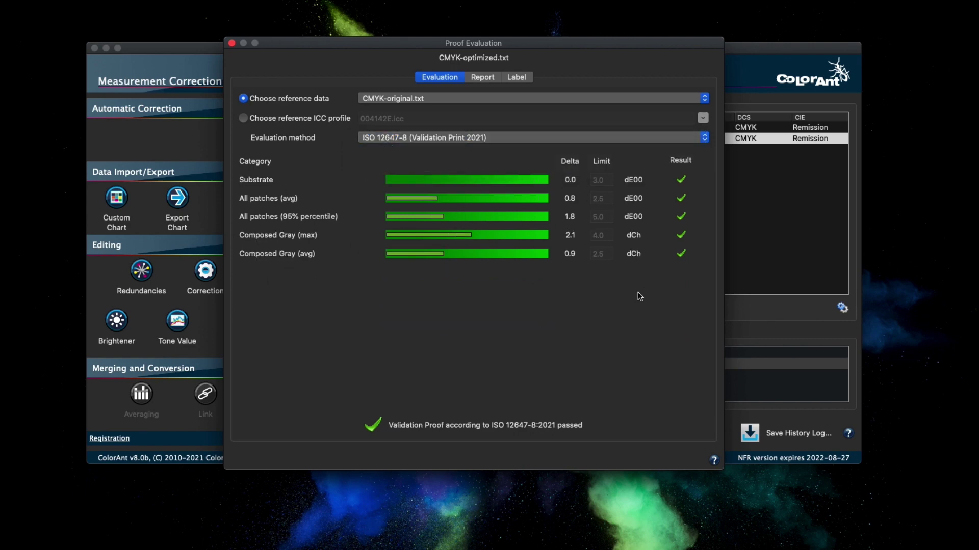
{"action": "left_click", "coordinate": [370, 138]}
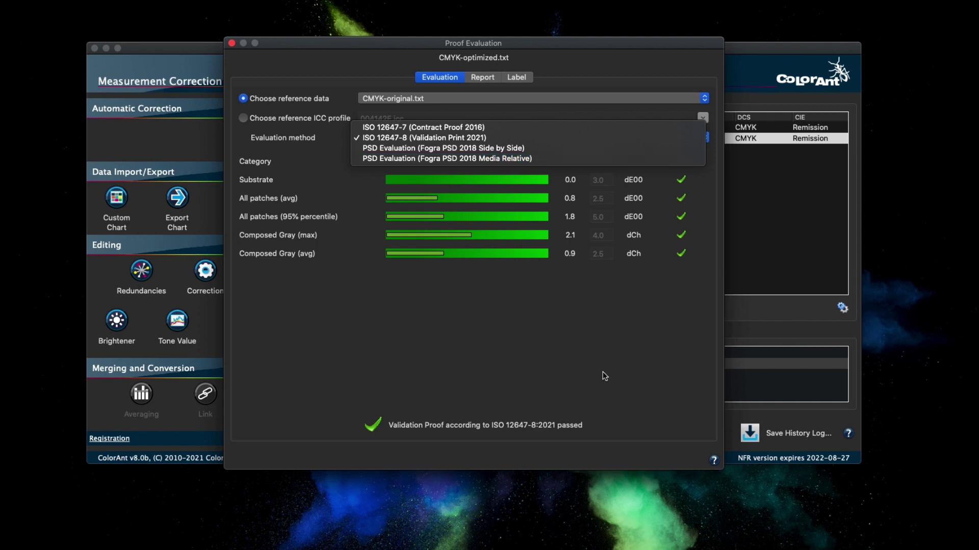
Switch the evaluation method to PSD Evaluation (Fogra PSD 2018 Side by Side).
{"action": "left_click", "coordinate": [603, 347]}
{"action": "left_click", "coordinate": [431, 138]}
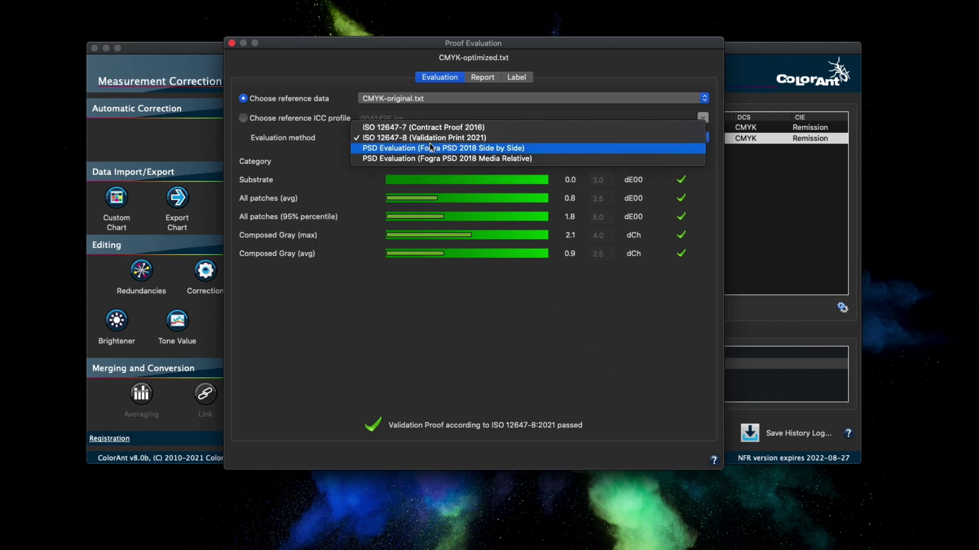
{"action": "left_click", "coordinate": [432, 147]}
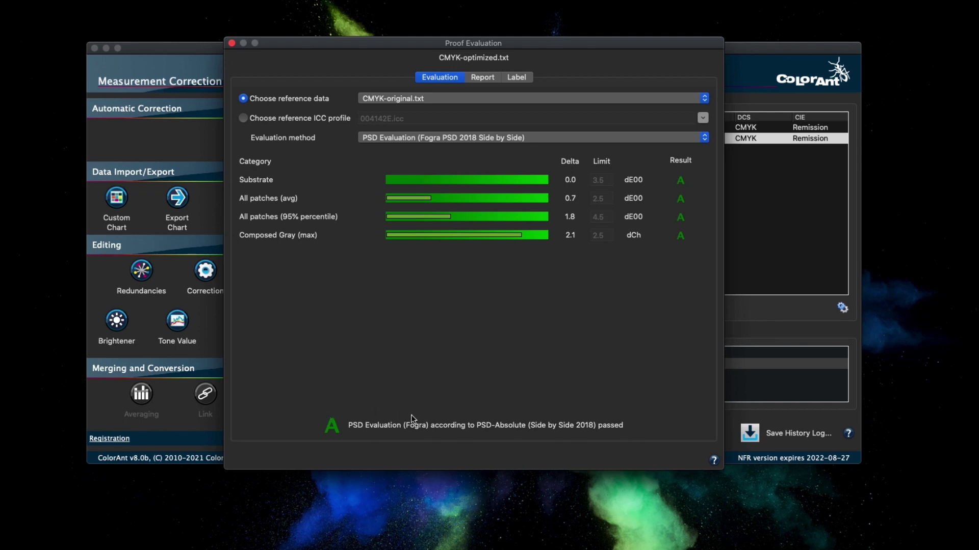
Preview the printable proof label with all categories graded A and Accepted.
{"action": "left_click", "coordinate": [521, 78]}
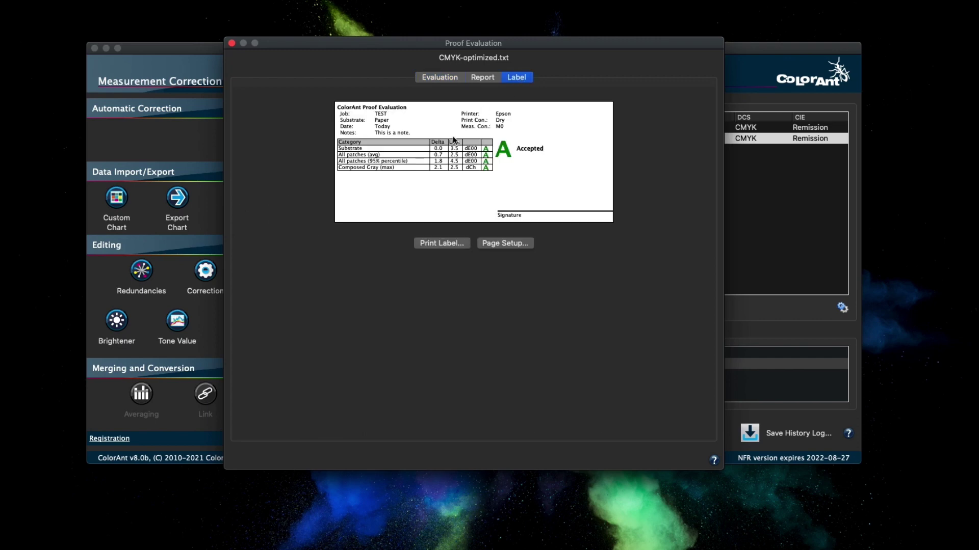